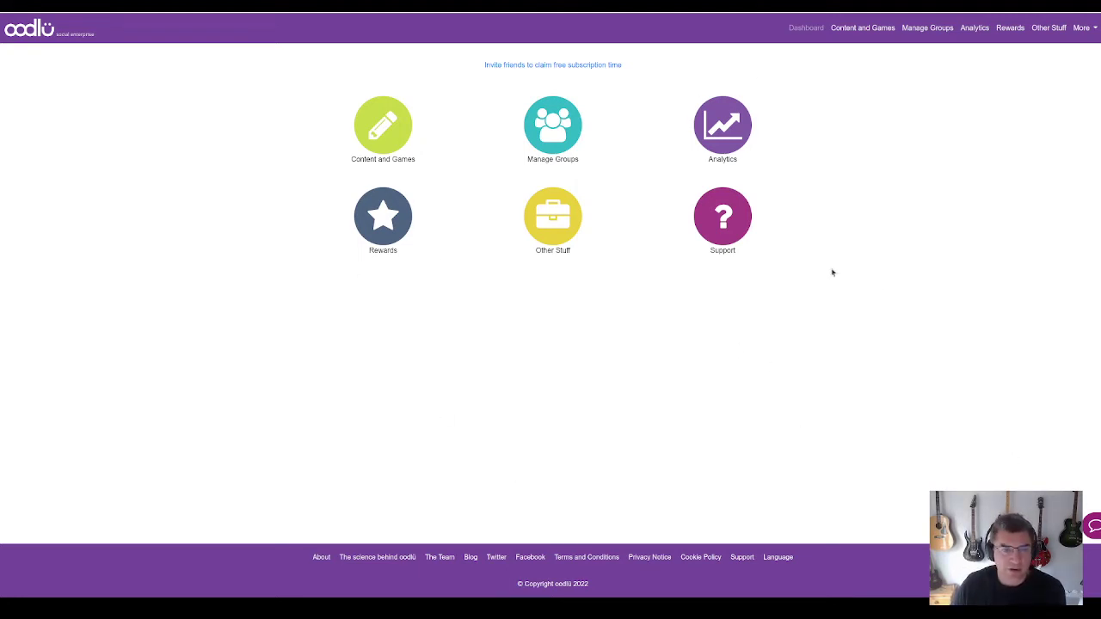
Create a new question collection named "Cities of the world".
left_click(391, 140)
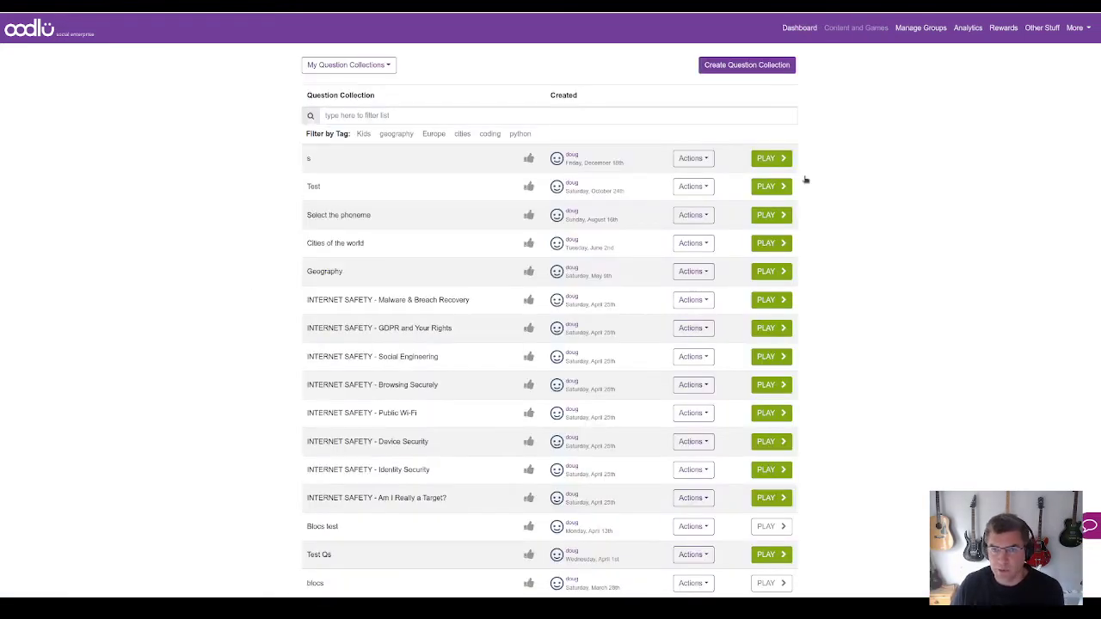
left_click(748, 68)
left_click(508, 87)
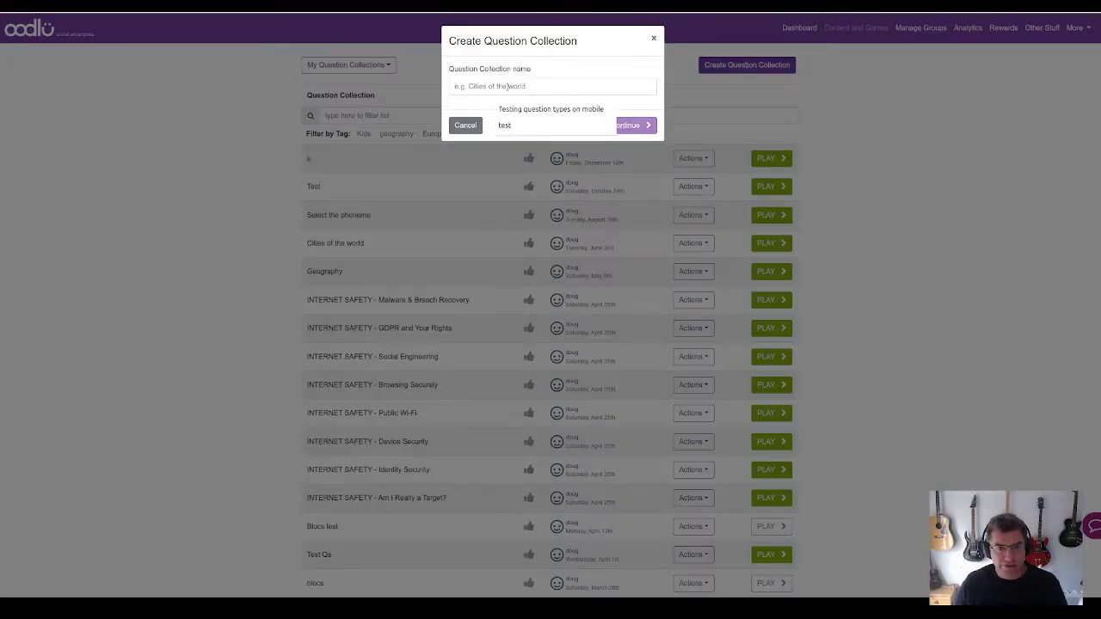
type("Cit")
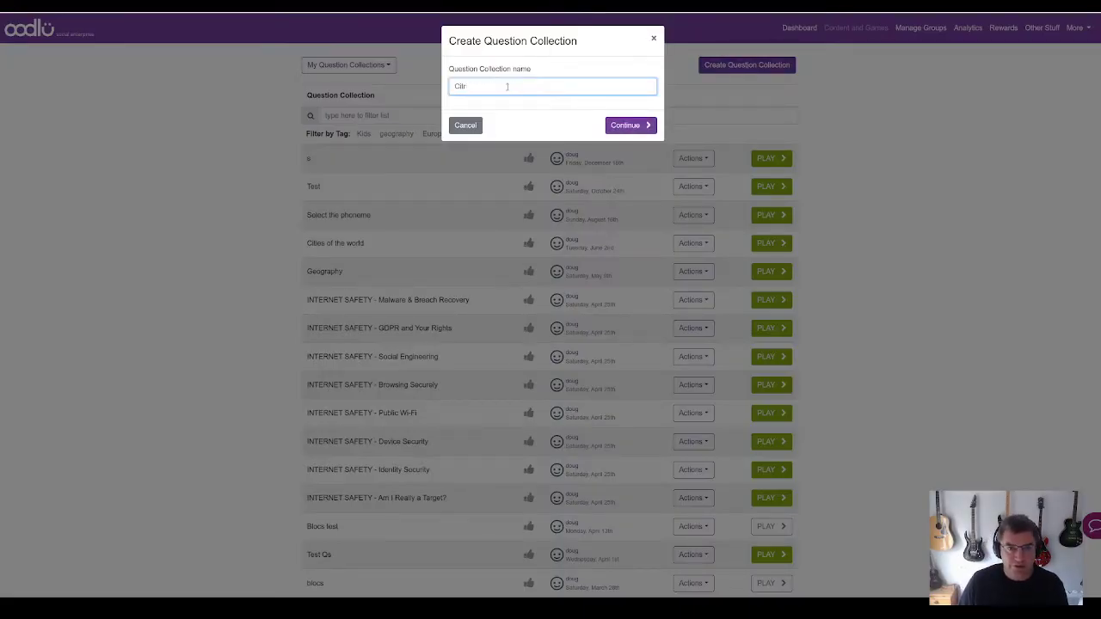
type("ies of the world")
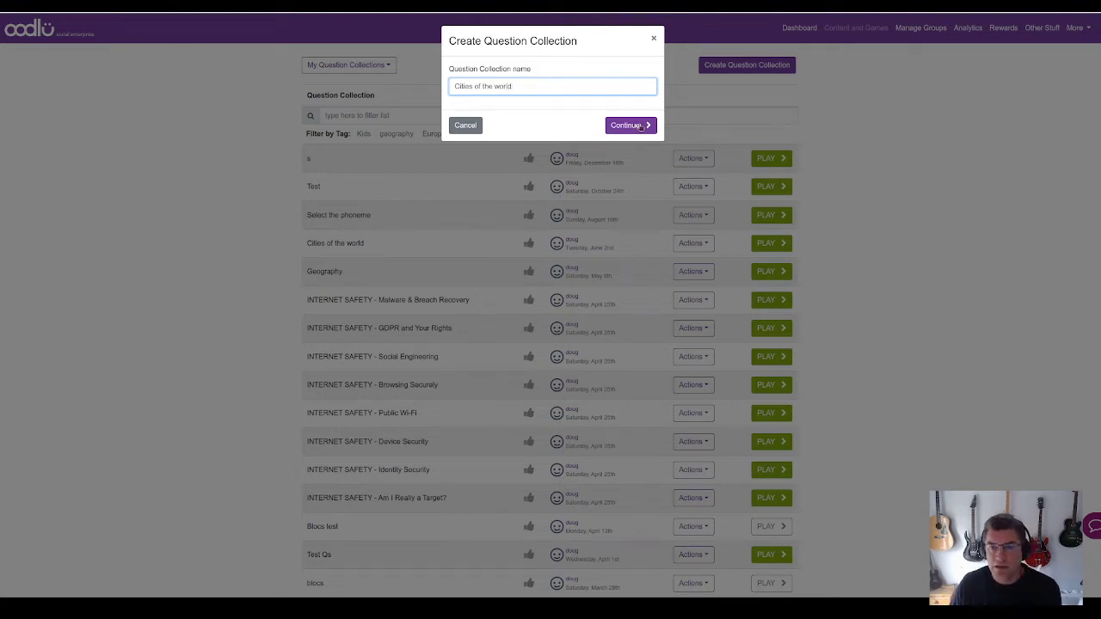
left_click(641, 127)
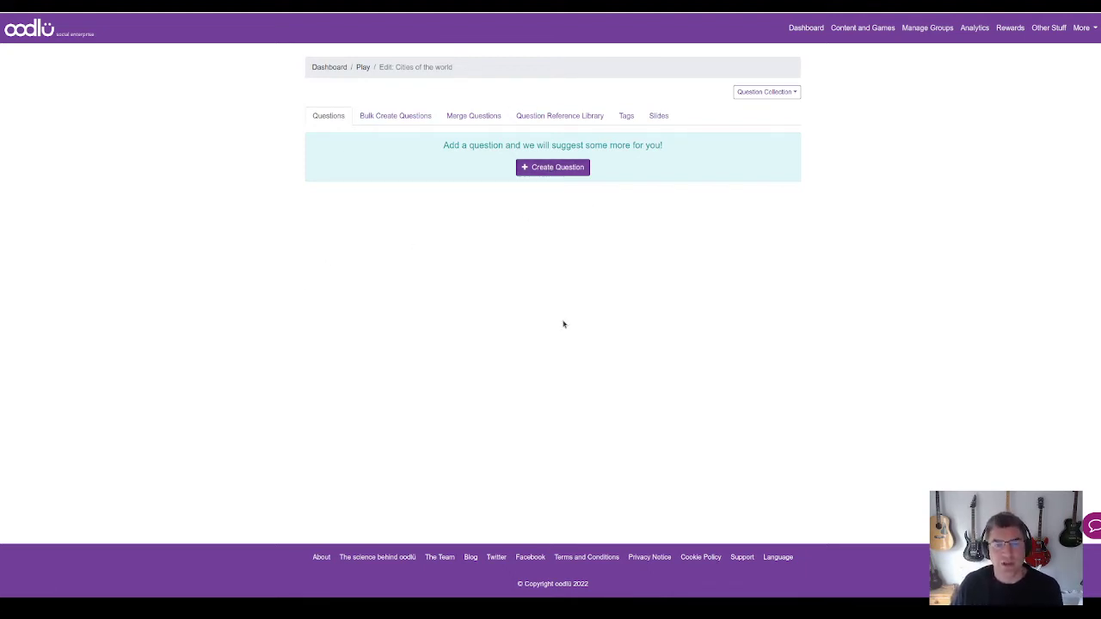
Start a Textual Multiple Choice question reading "Where is Paris?" with France as the correct answer.
left_click(557, 170)
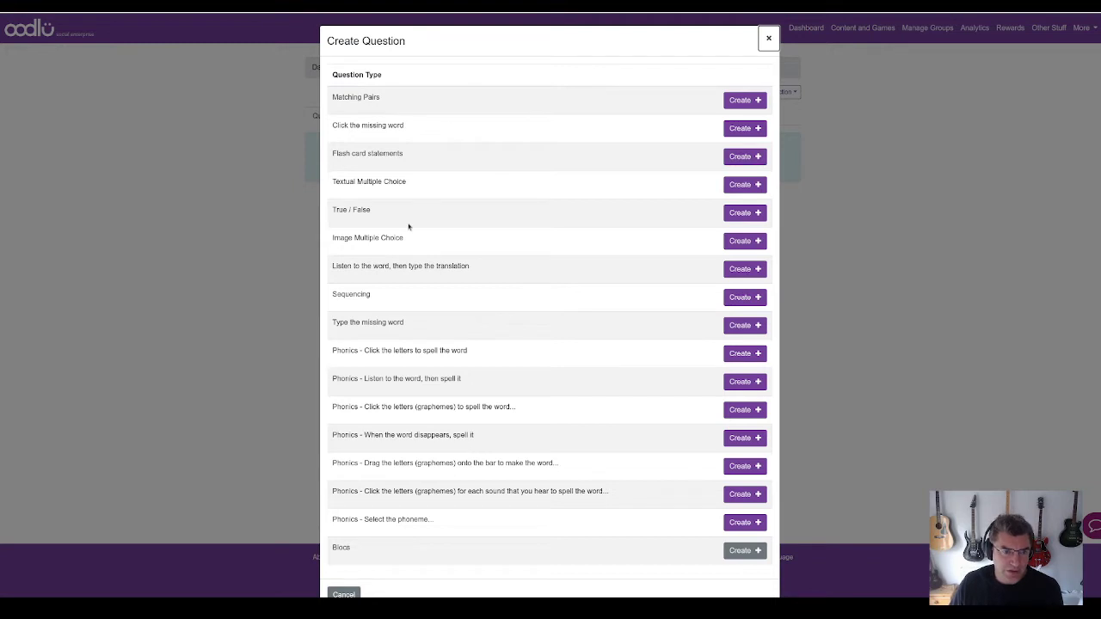
left_click(727, 188)
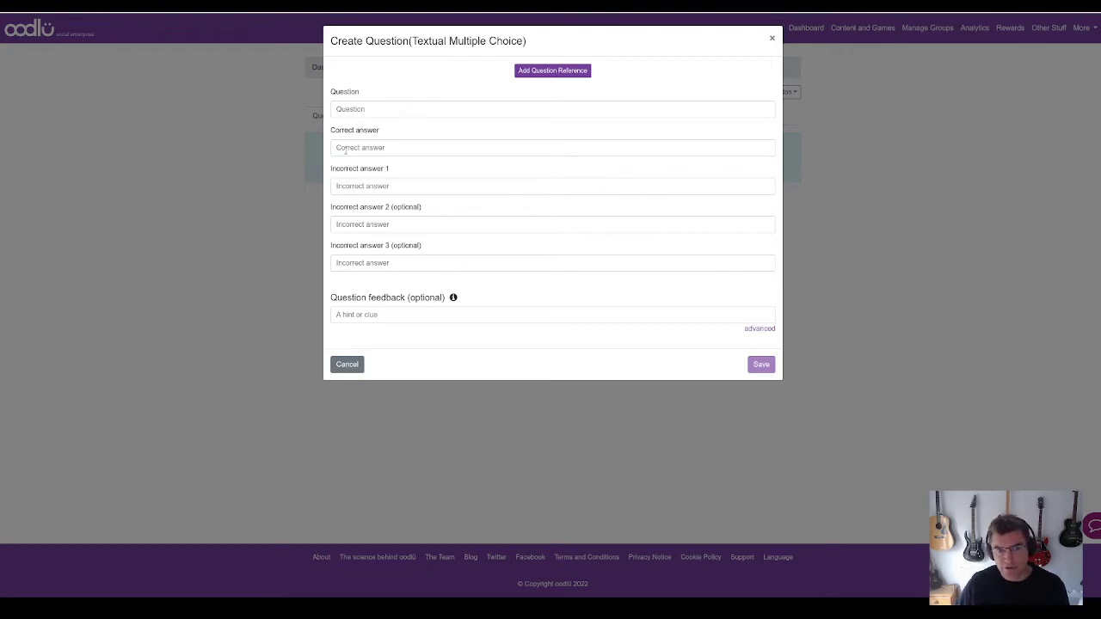
left_click(373, 108)
type("Where is Paris?")
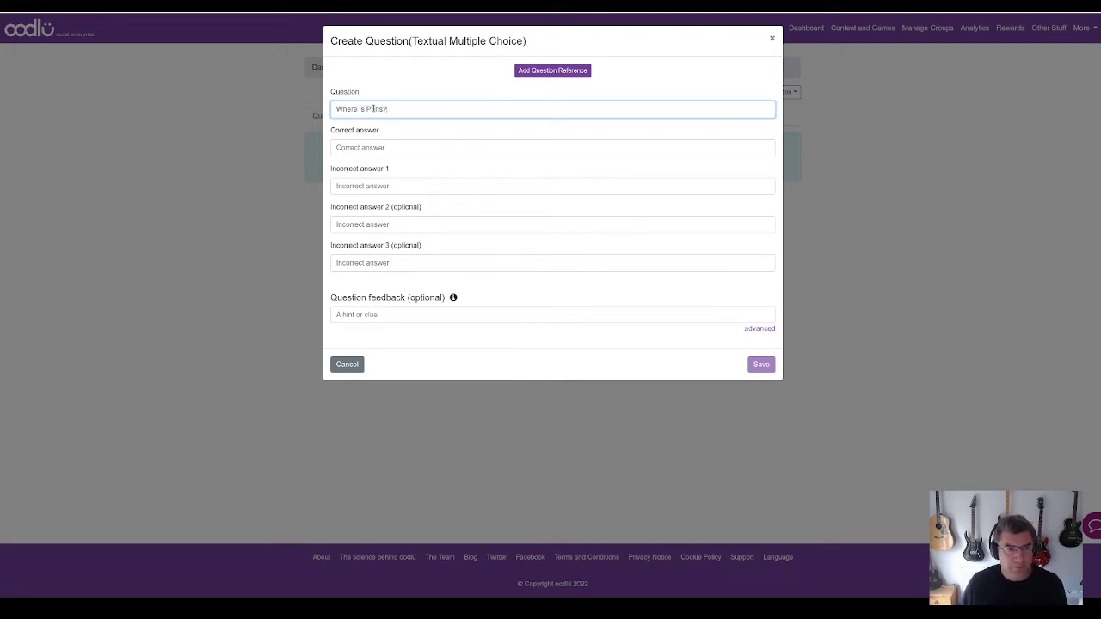
key("Tab")
type("Fr")
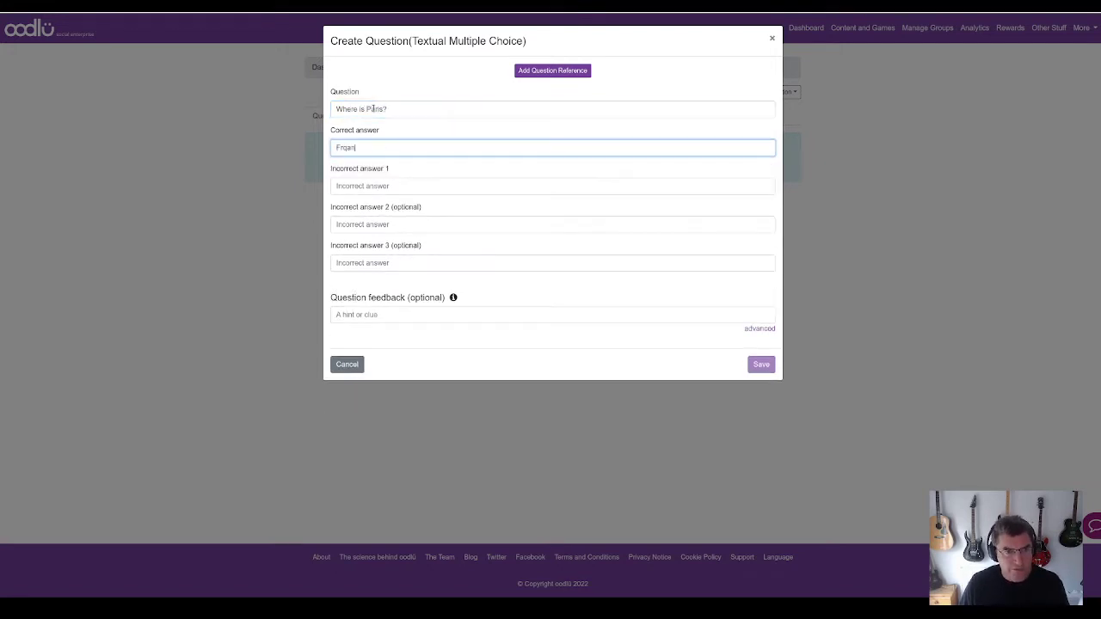
type("ance")
Enter Spain and Germany as the first two incorrect answers and save the question.
key("Tab")
type("Spain")
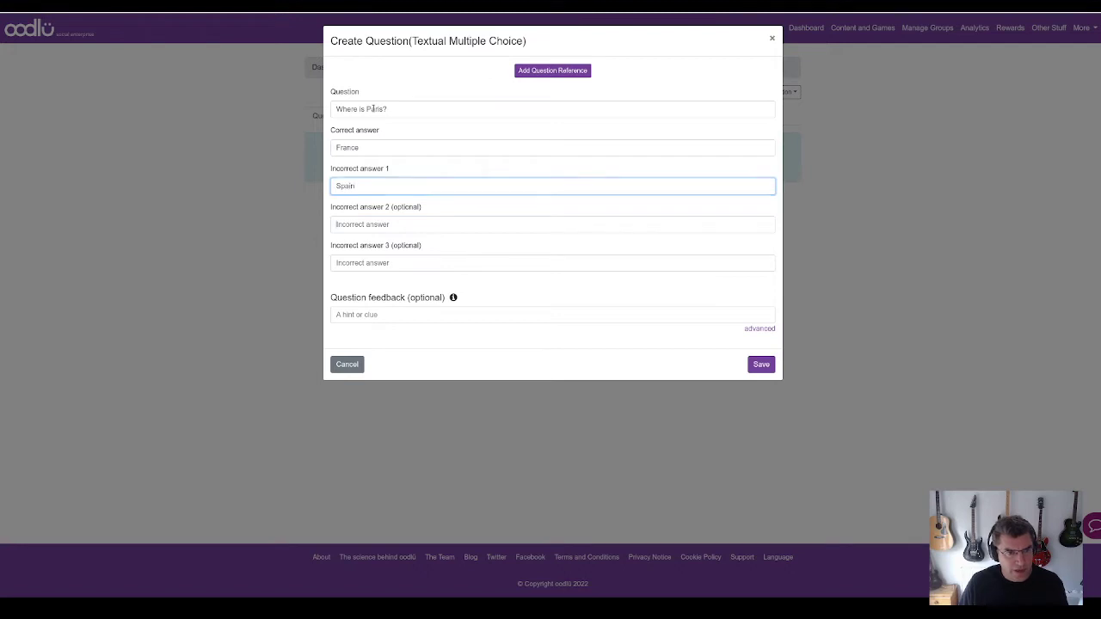
key("Tab")
type("Ger")
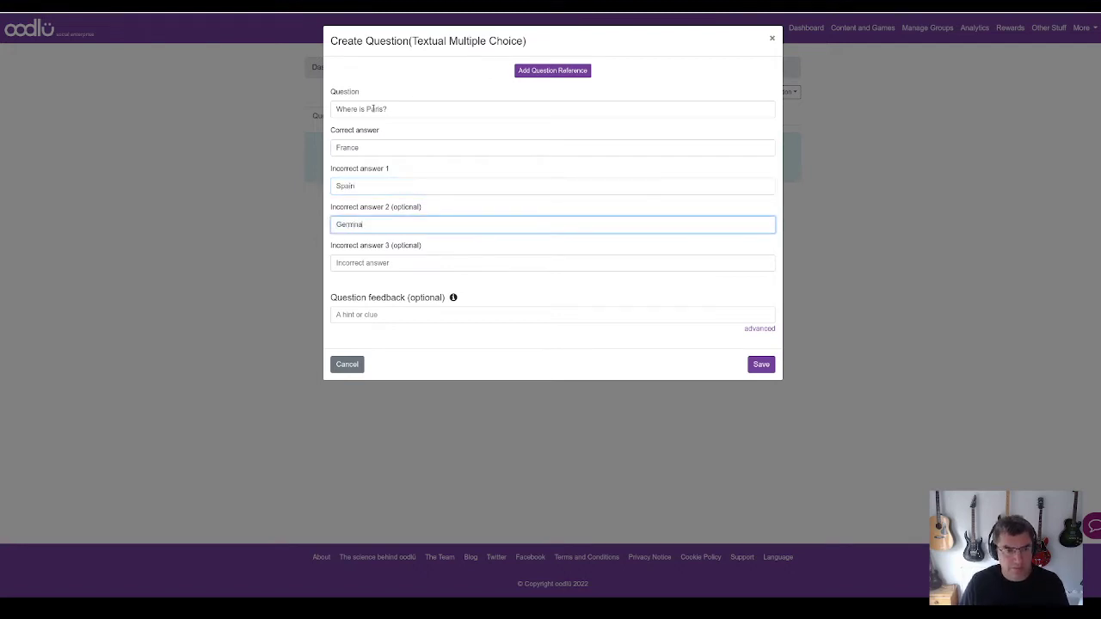
key("ctrl+a")
type("Germ")
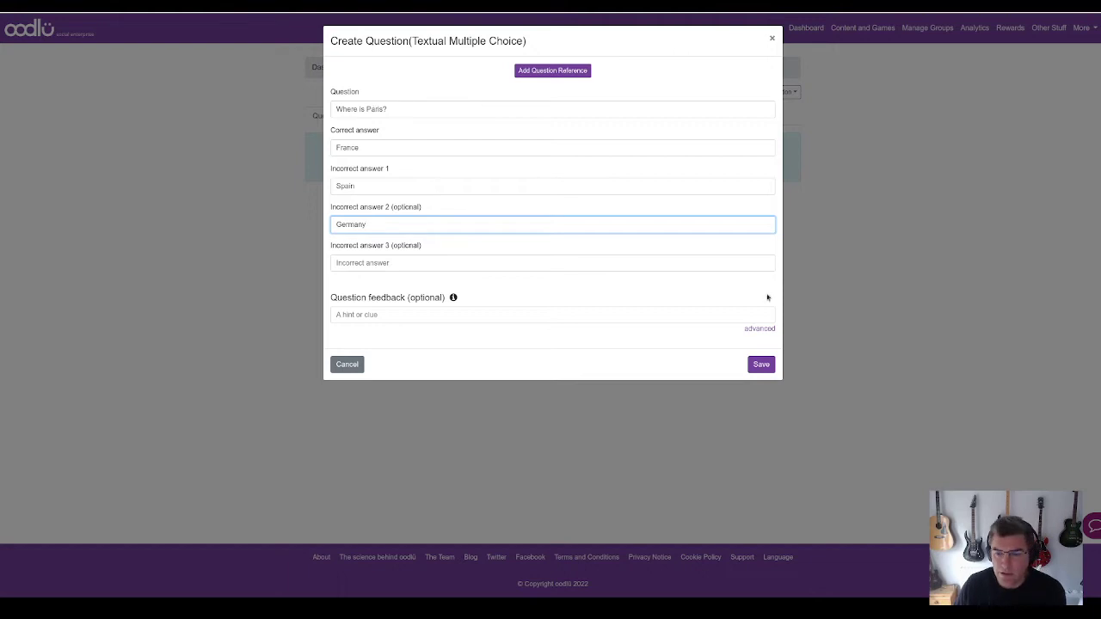
left_click(761, 363)
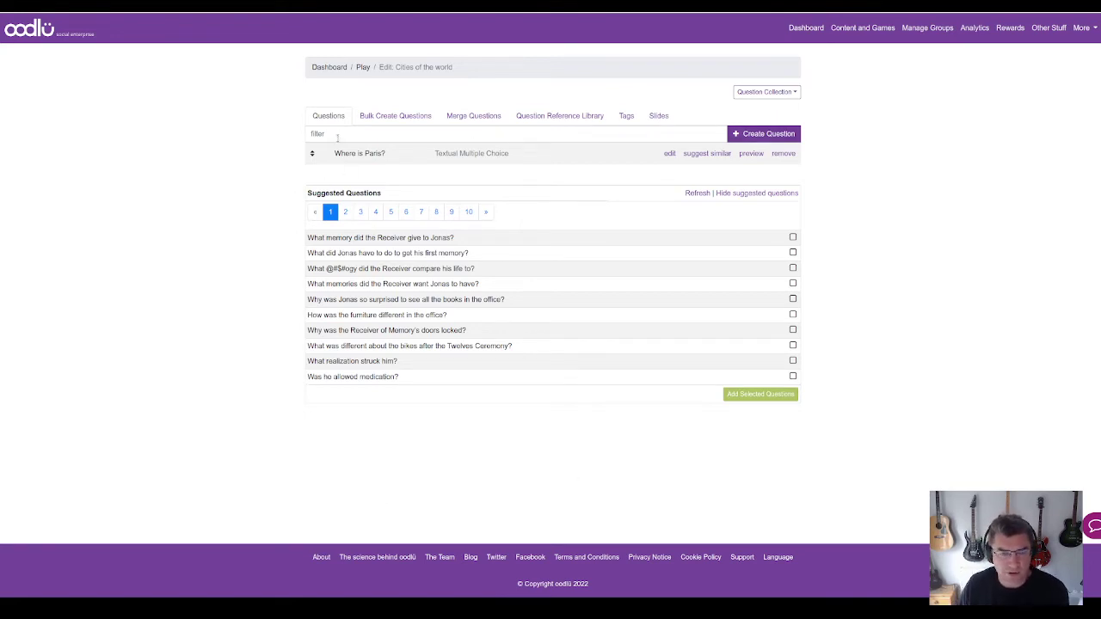
Add a True / False question with the statement "Paris is in Germany", mark it False and save it.
left_click(745, 136)
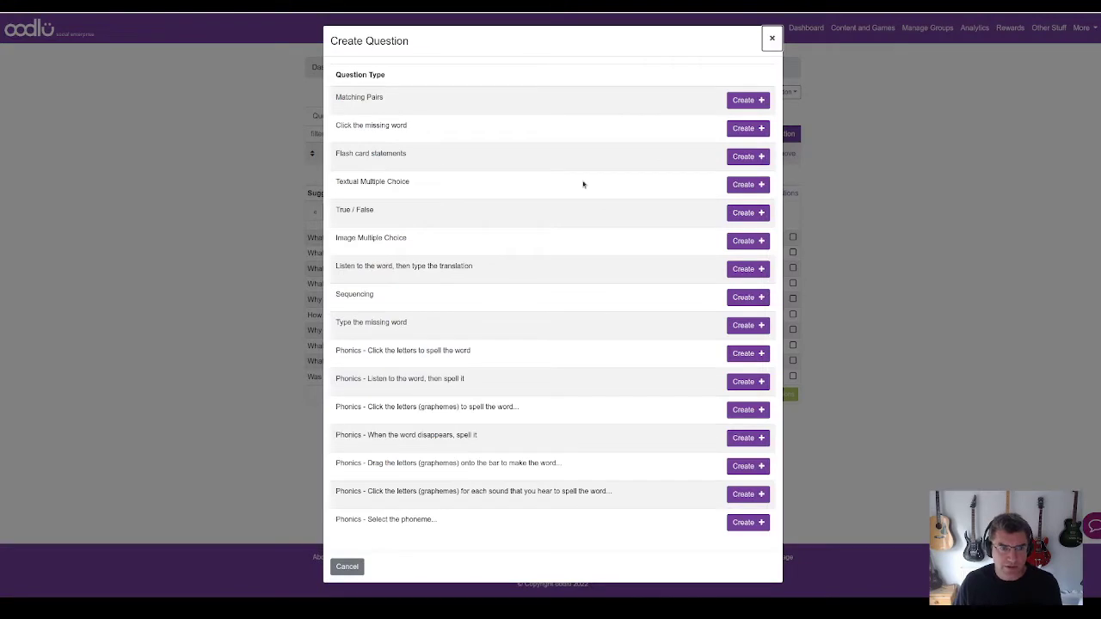
left_click(742, 215)
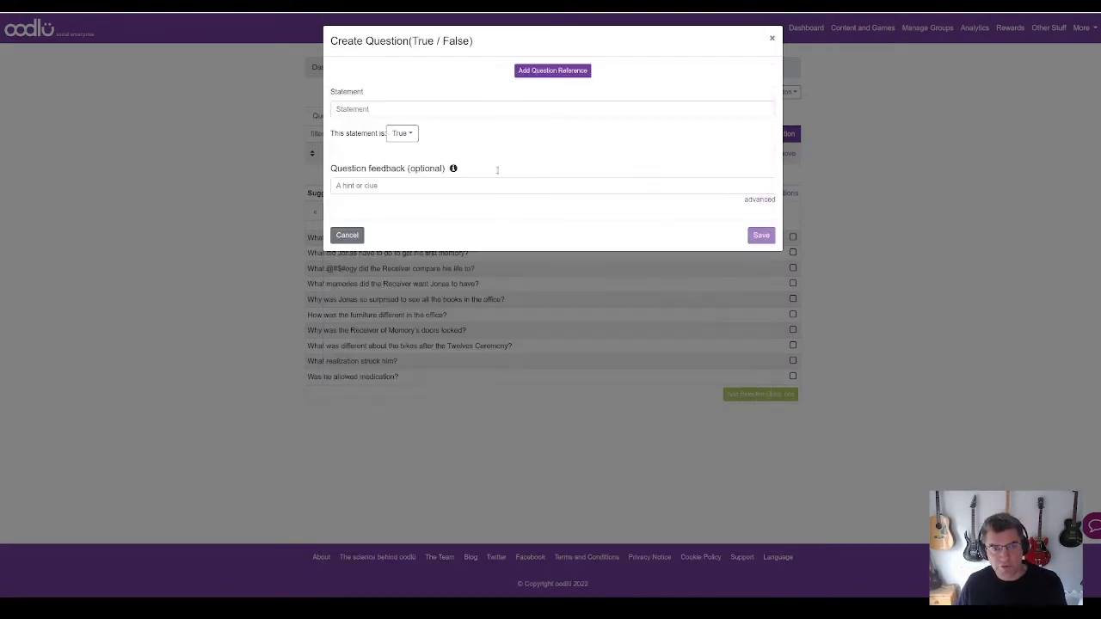
left_click(445, 114)
type("Paris")
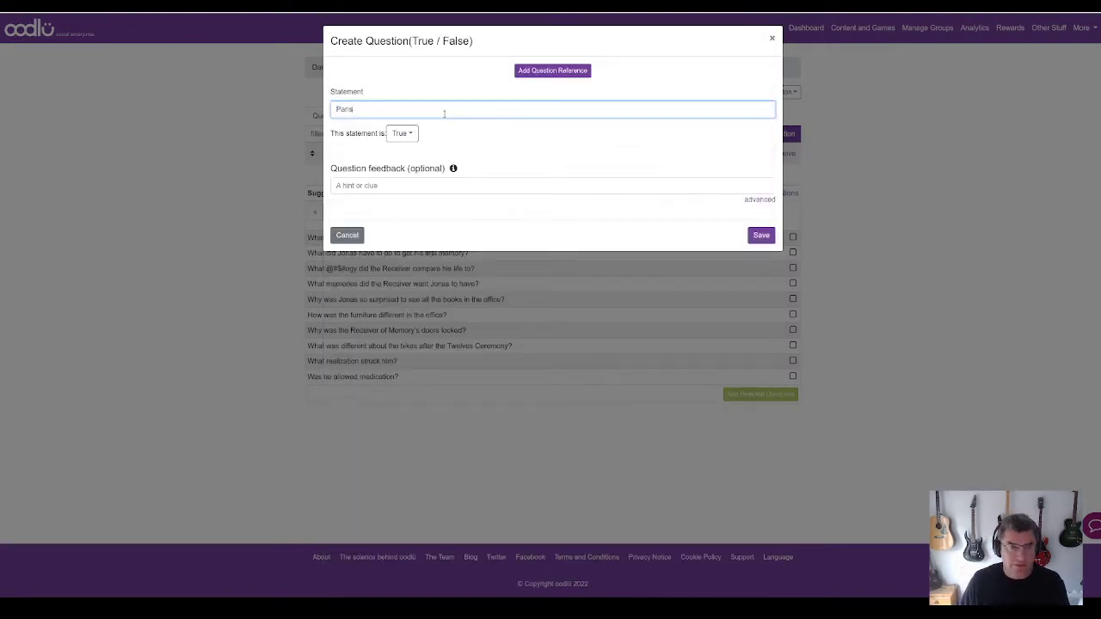
type(" is in Germany")
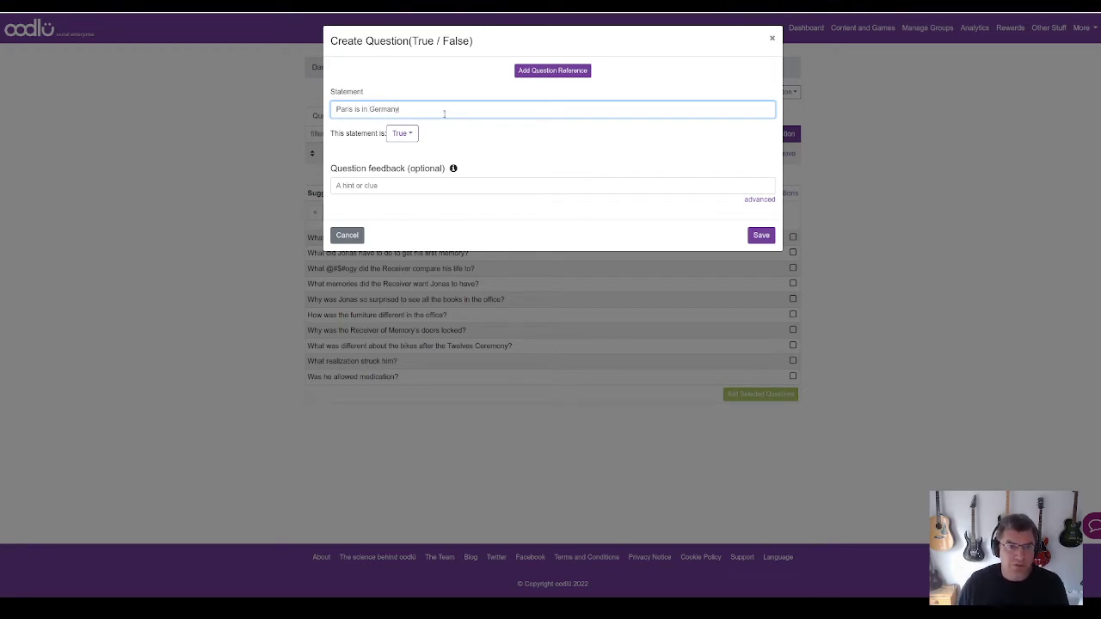
left_click(403, 134)
left_click(408, 168)
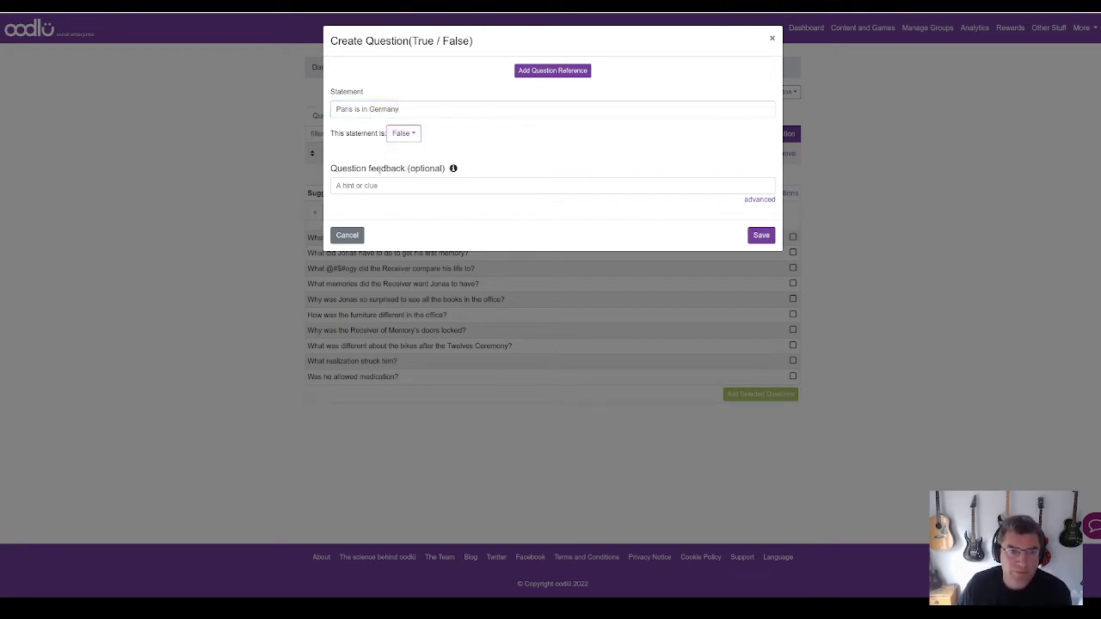
left_click(763, 235)
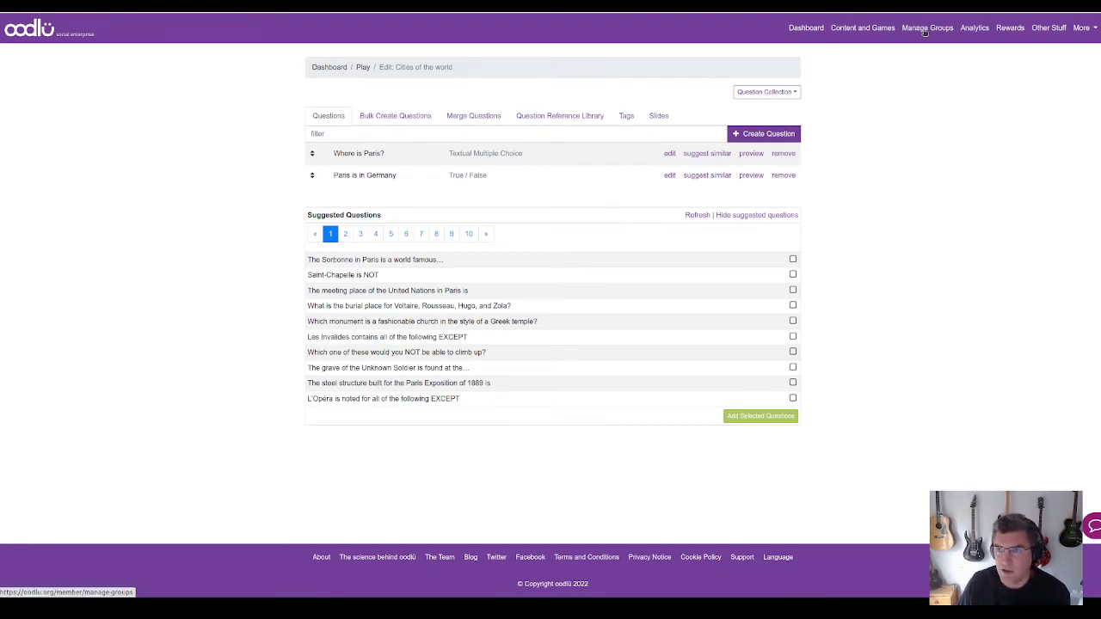
Return to the refreshed list of question collections and browse the games available for the new "Cities of the world" collection.
left_click(363, 69)
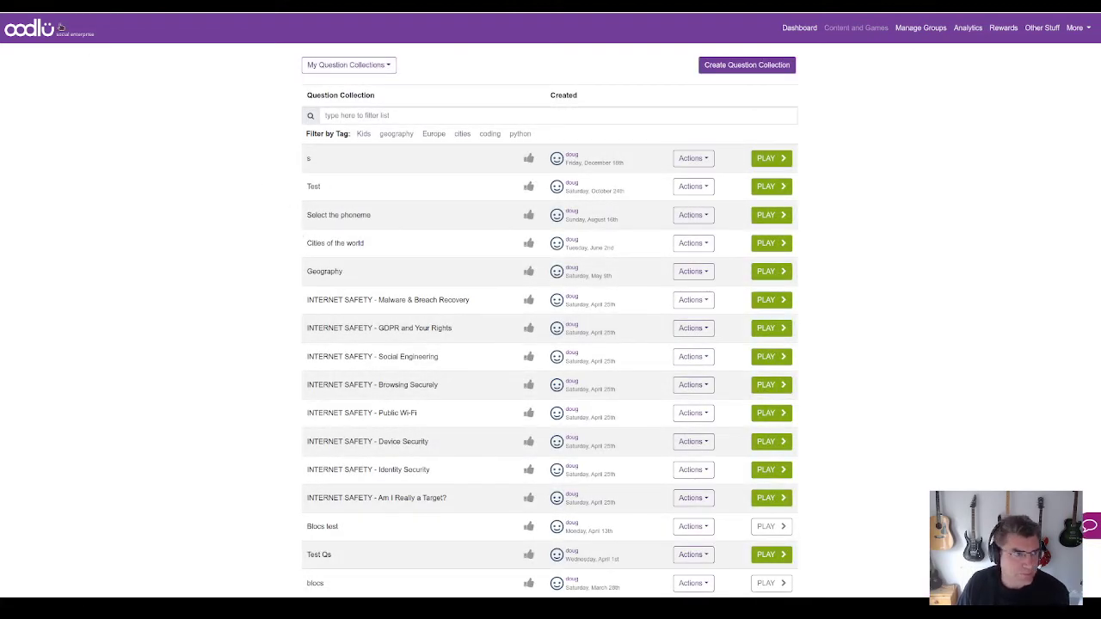
key("super+r")
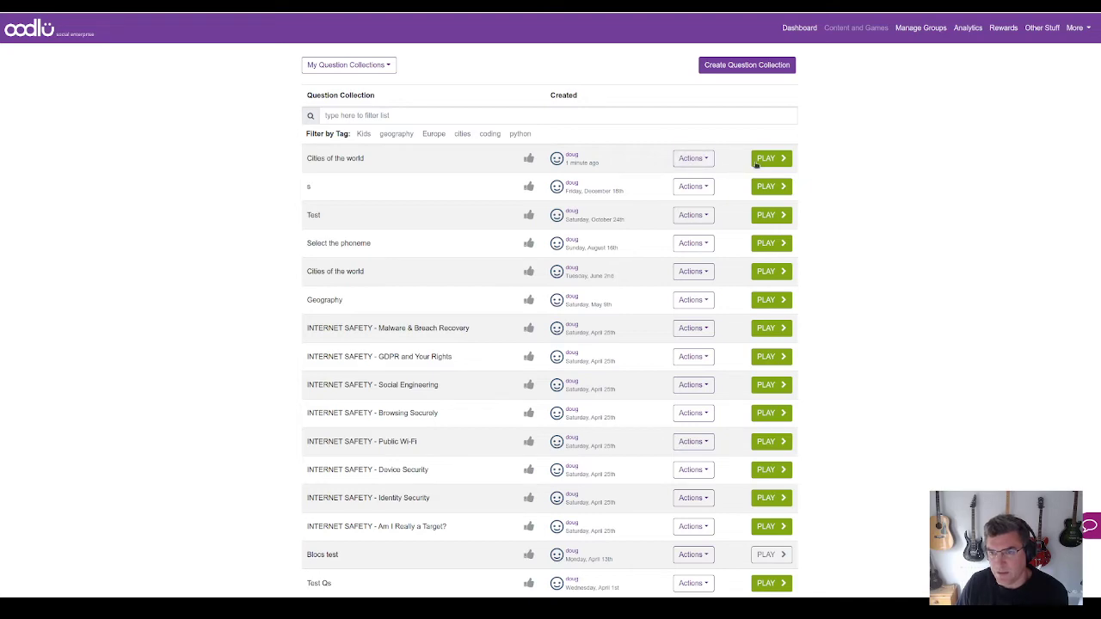
left_click(771, 160)
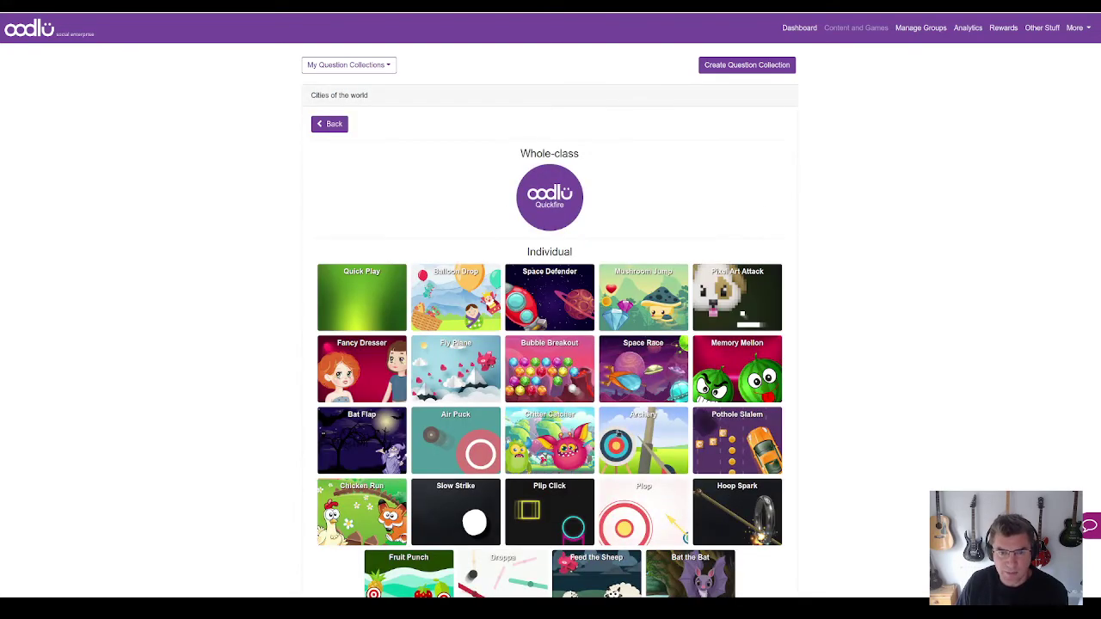
scroll(487, 382, "down", 1)
scroll(487, 382, "down", 1)
scroll(488, 382, "up", 2)
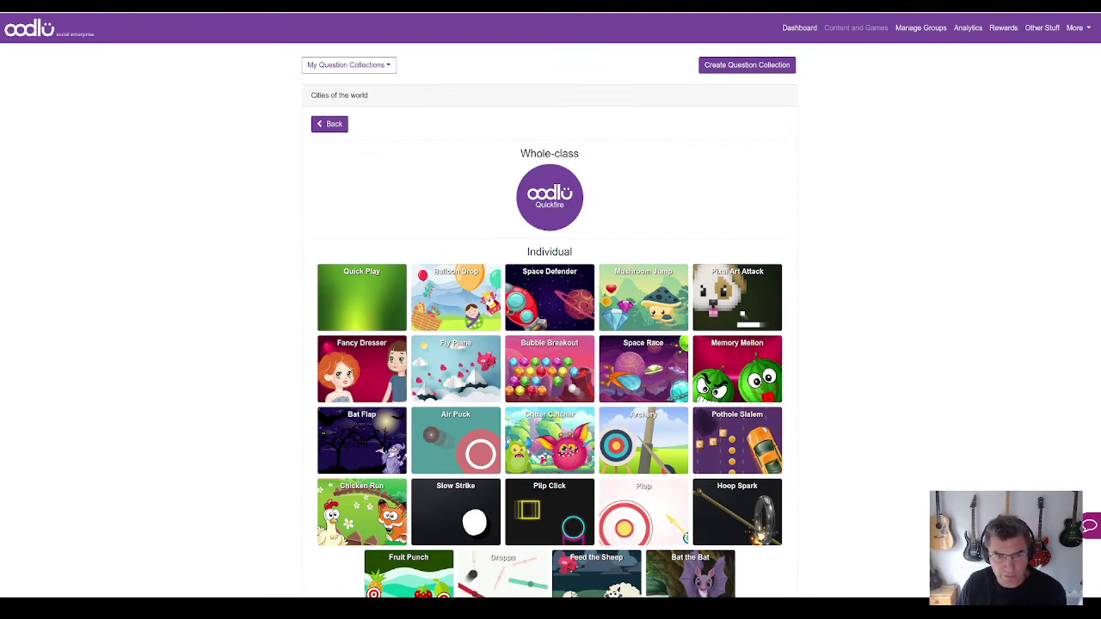
Try the collection in Space Defender, answering False to "Paris is in Germany", play the game briefly and close it.
left_click(558, 305)
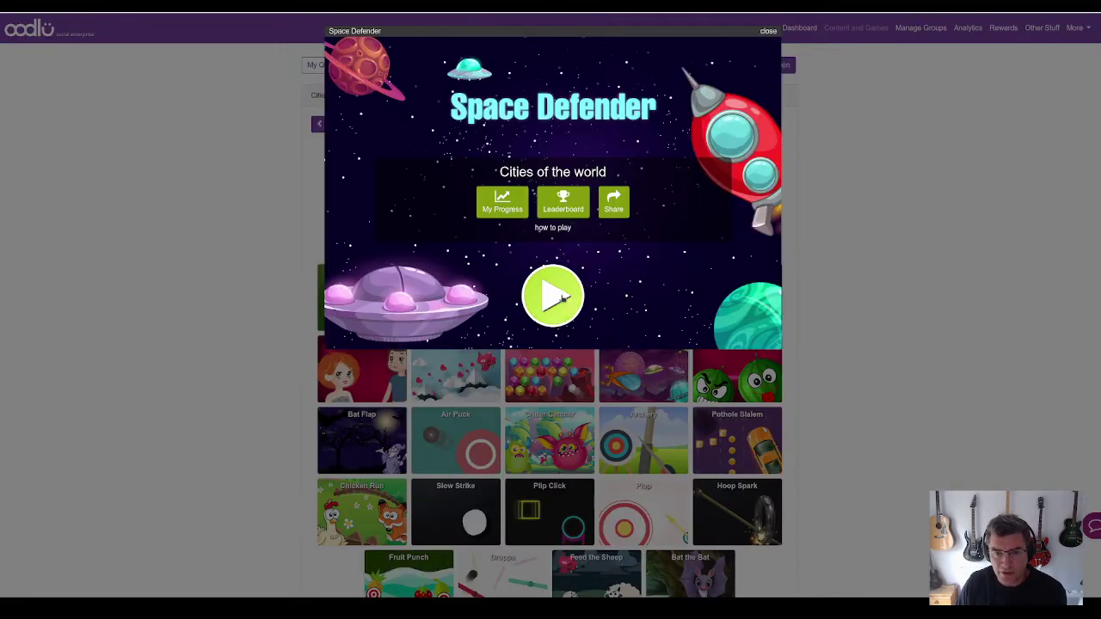
left_click(559, 308)
left_click(555, 325)
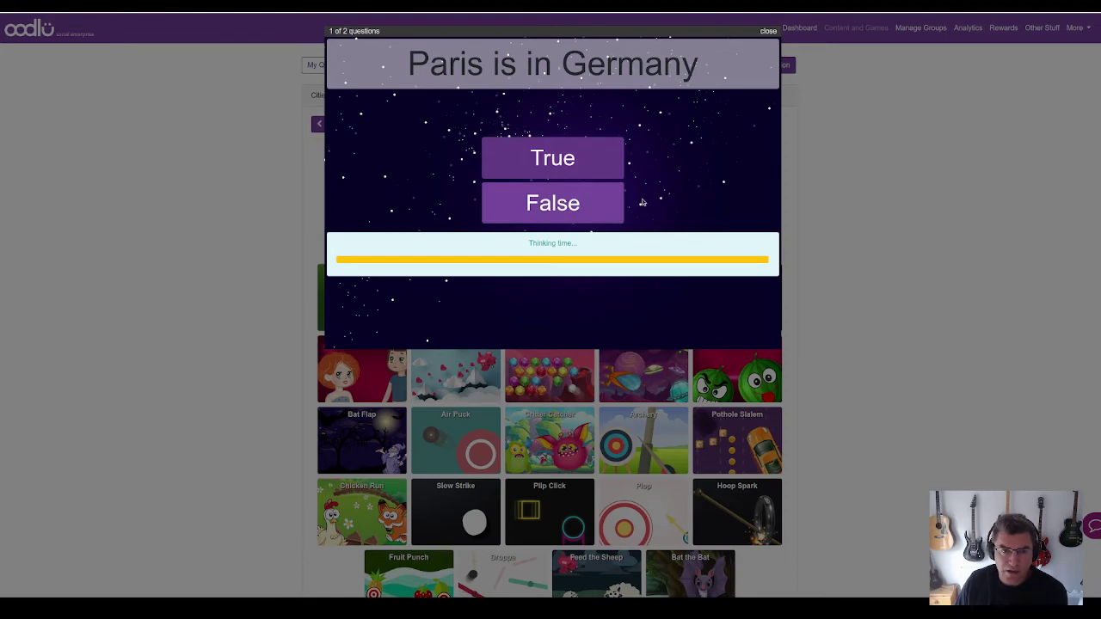
left_click(583, 212)
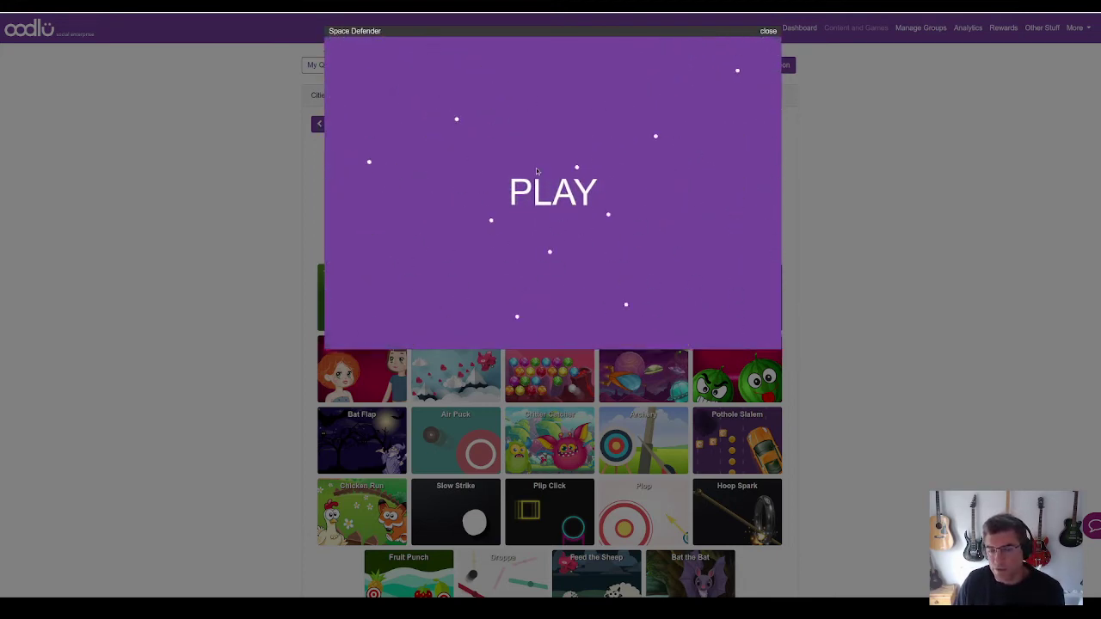
left_click(638, 186)
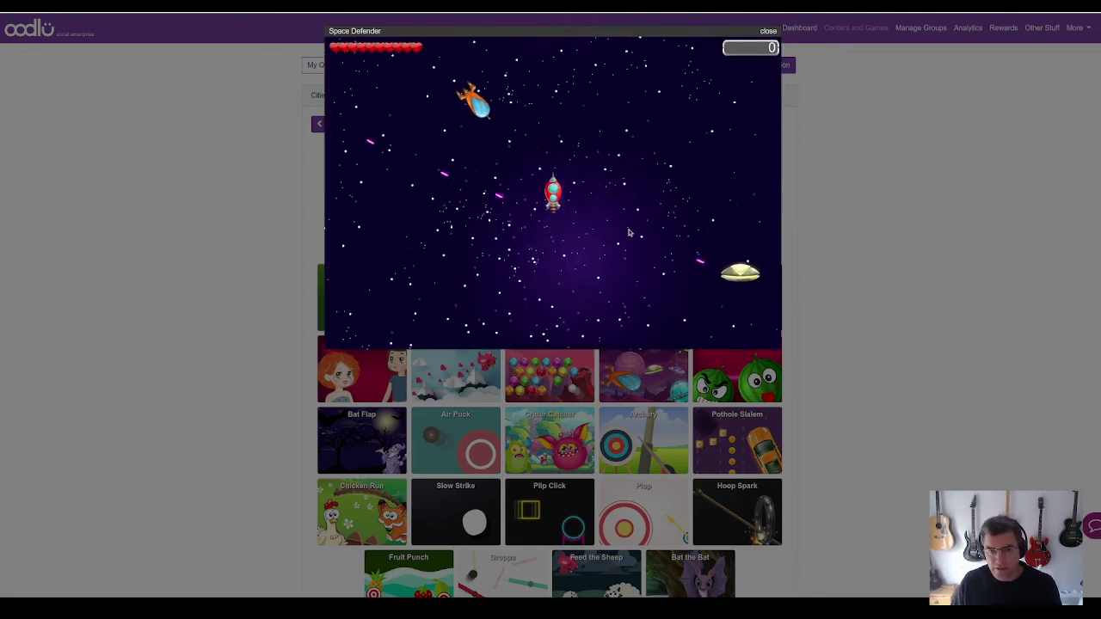
left_click(768, 32)
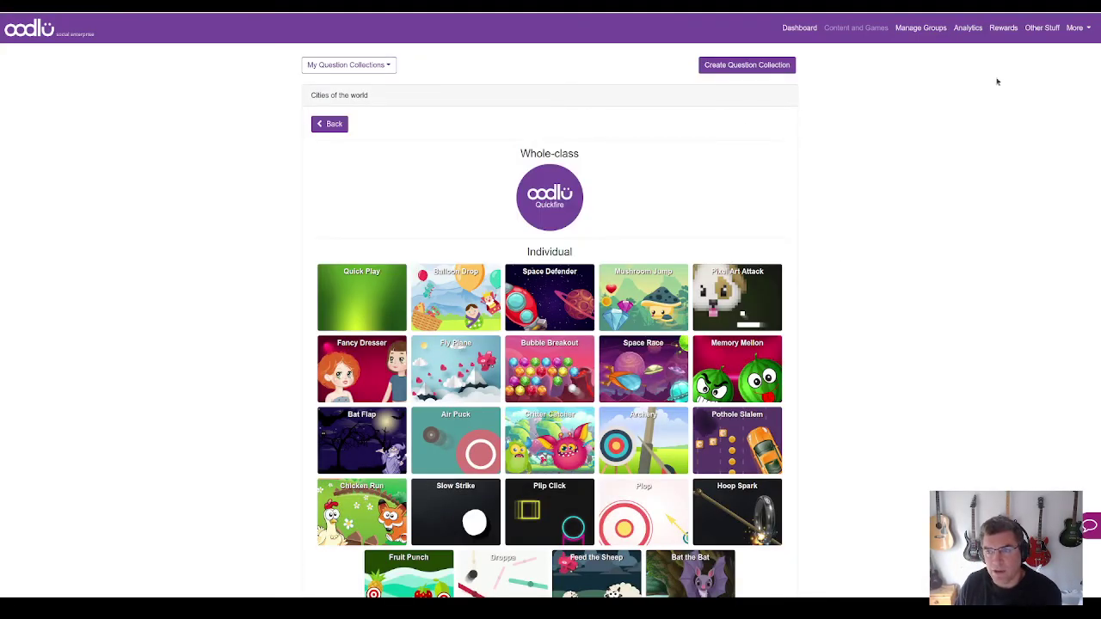
Create a new student group named "Test group" in the group management area.
left_click(935, 32)
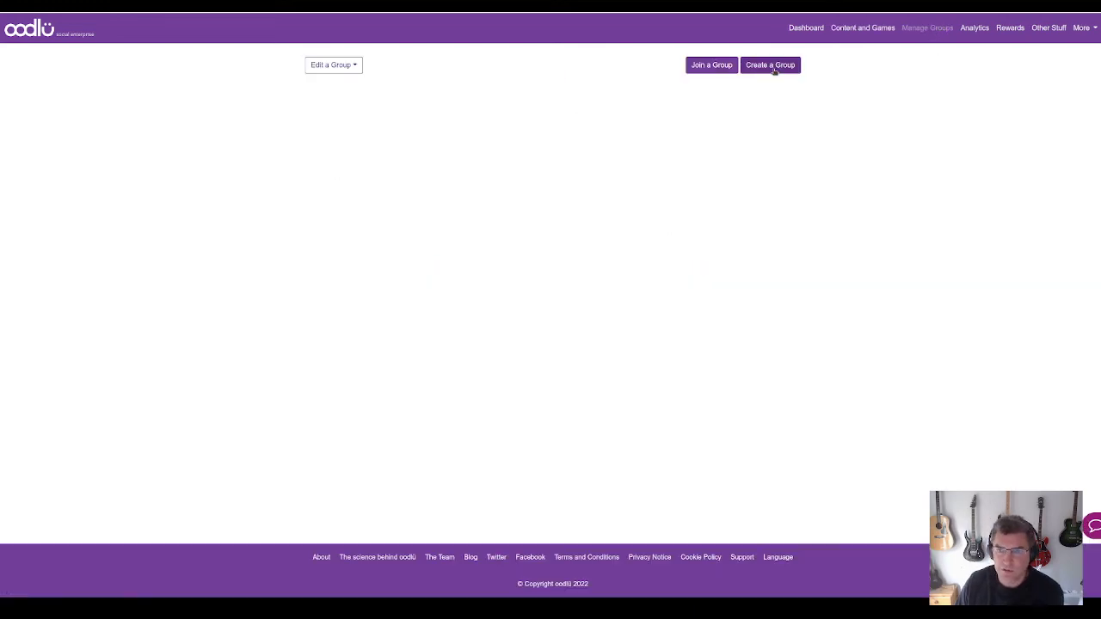
left_click(348, 70)
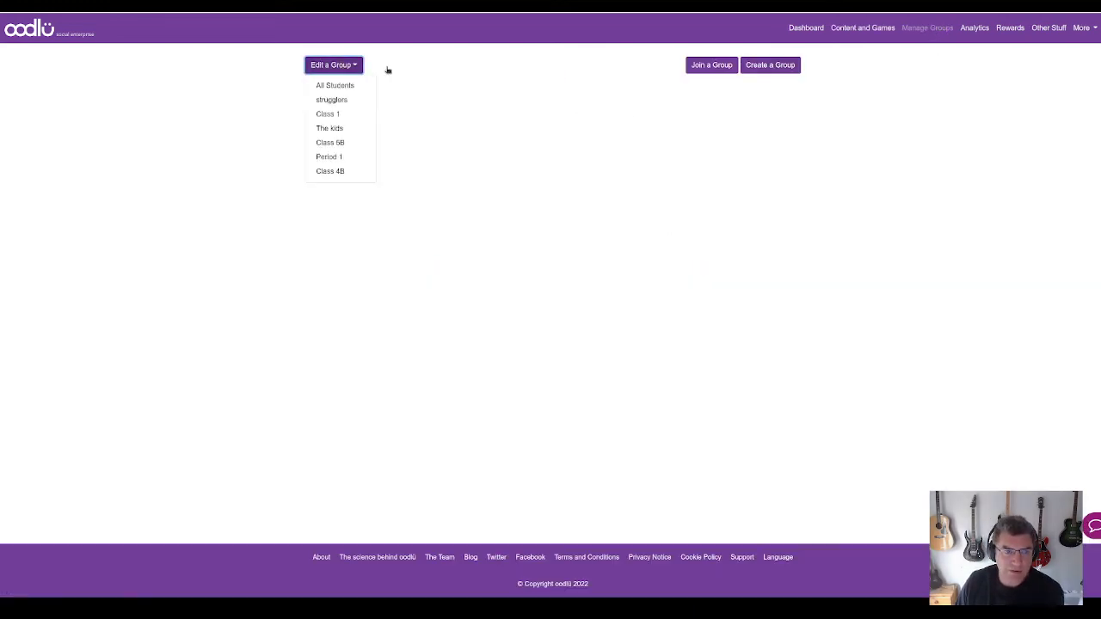
left_click(752, 83)
left_click(762, 67)
left_click(541, 105)
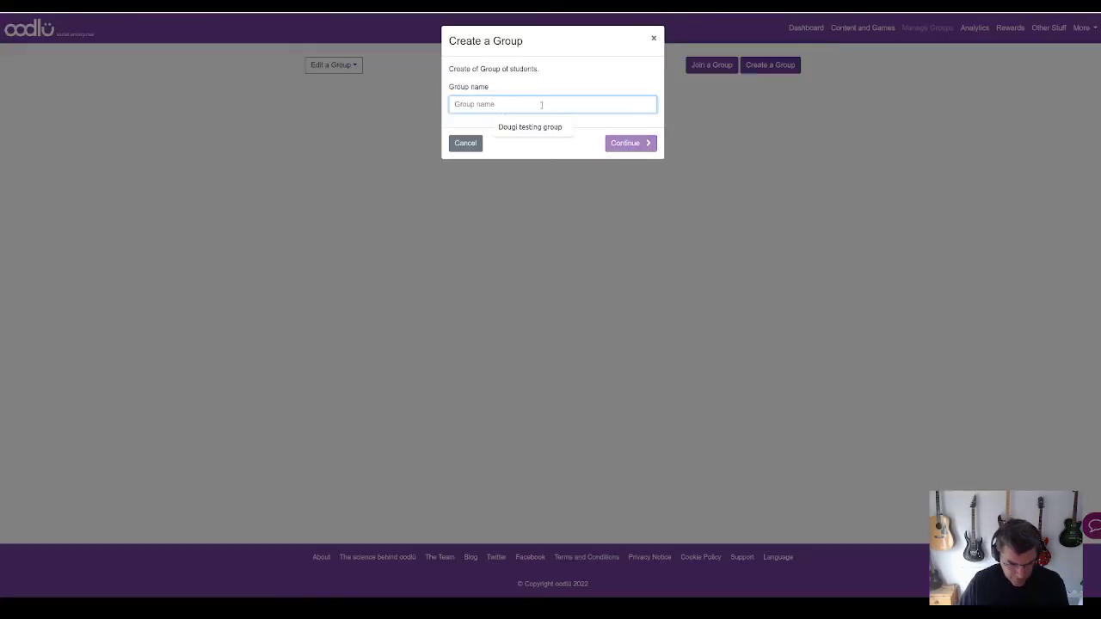
type("Test group")
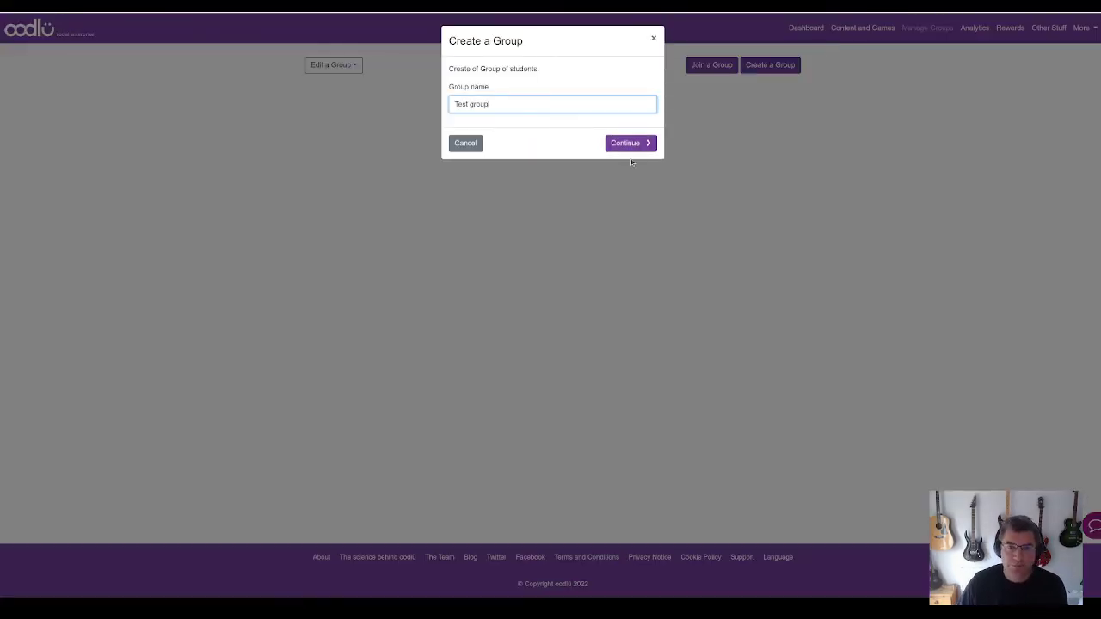
left_click(636, 143)
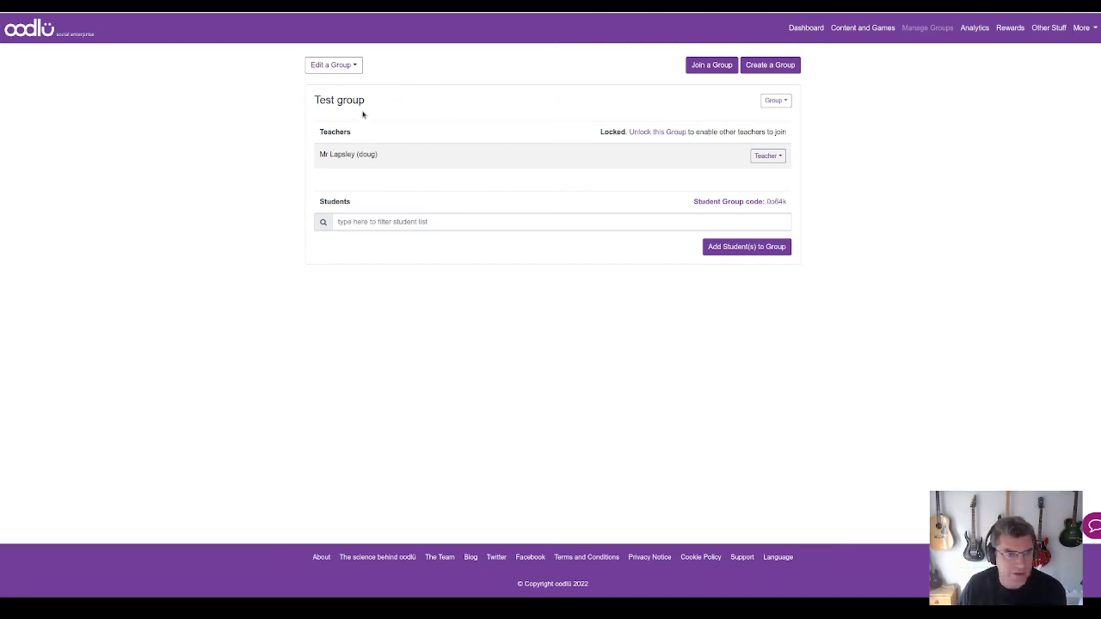
Open the options for adding students to Test group and examine the instructions for joining with the group code.
left_click(757, 253)
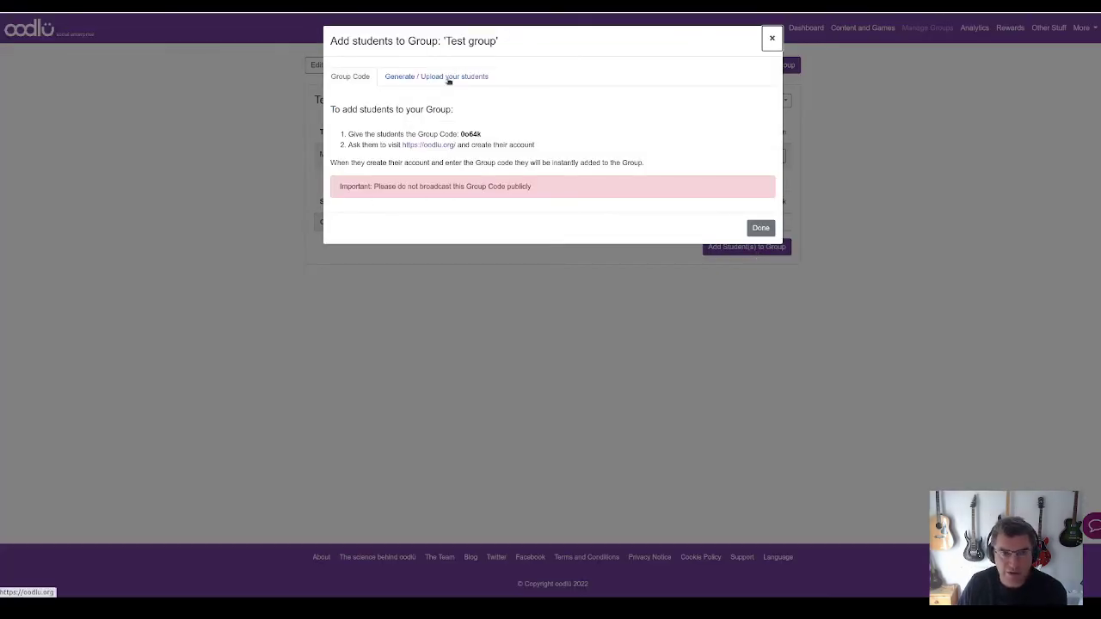
double_click(471, 134)
left_click(516, 147)
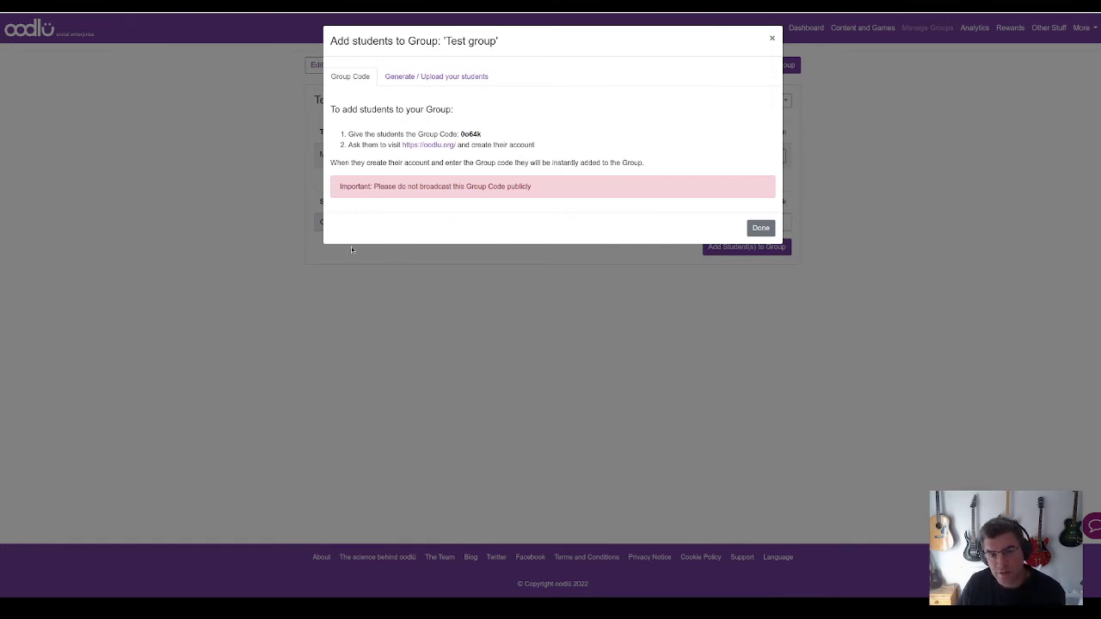
Highlight the student group code in the joining instructions for Test group and close the add-students dialog.
double_click(477, 135)
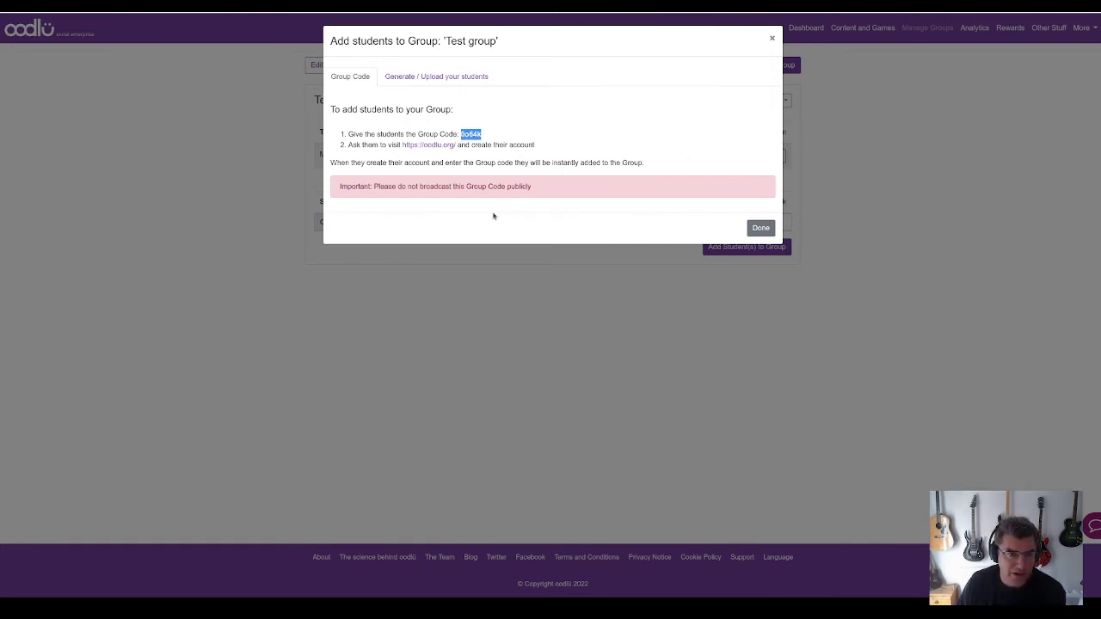
left_click(771, 39)
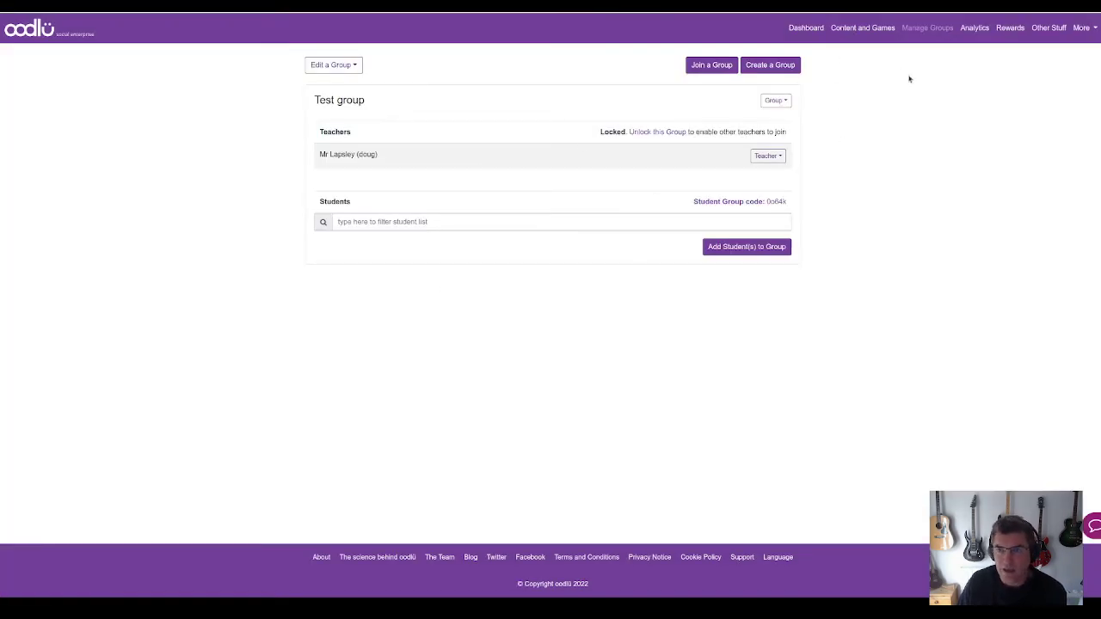
Try setting the newest "Cities of the world" collection as formative for Test group, then close the group assignment settings without saving.
left_click(853, 28)
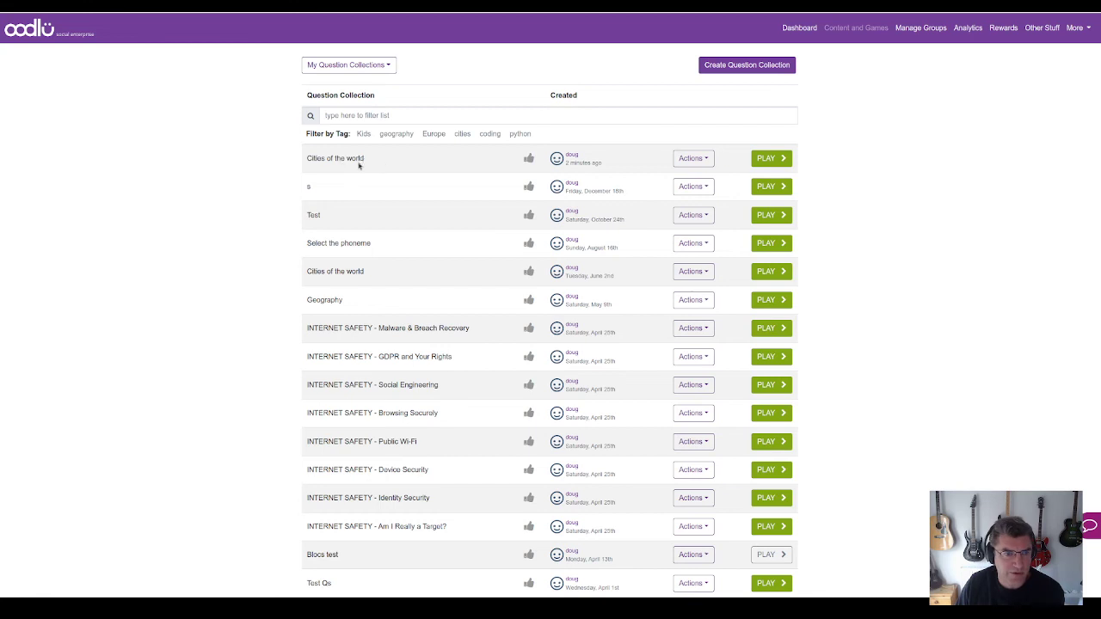
left_click(685, 157)
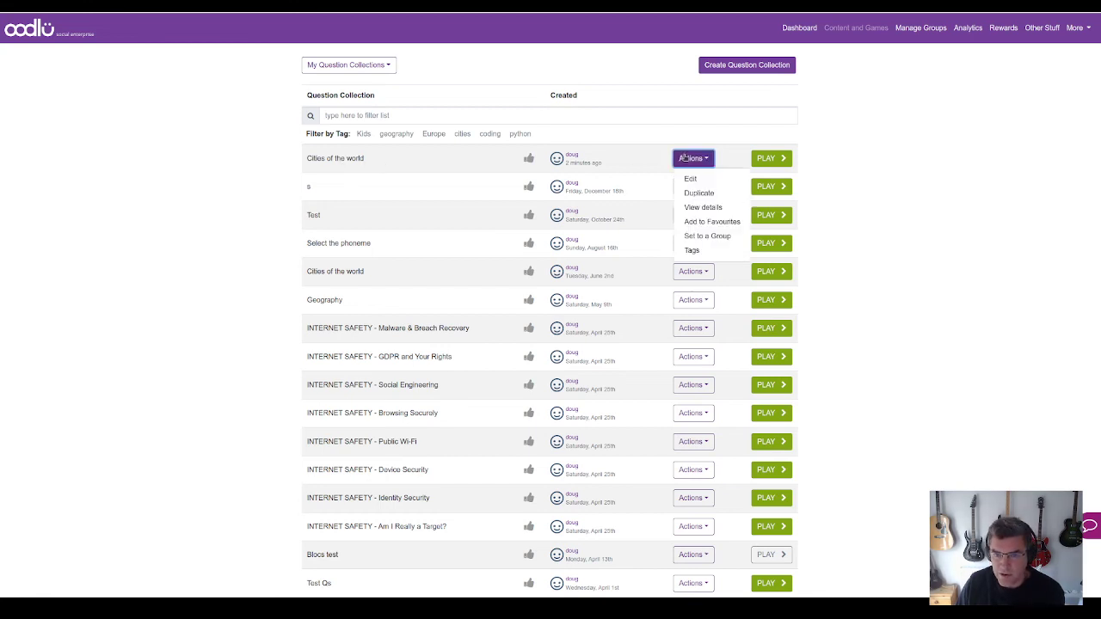
left_click(708, 236)
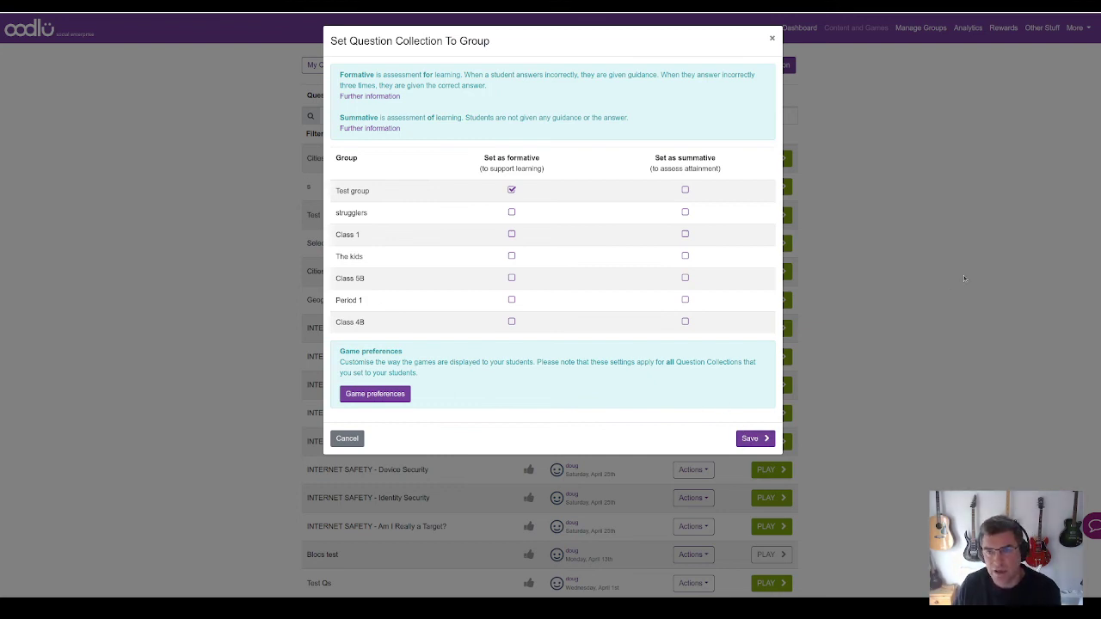
left_click(772, 38)
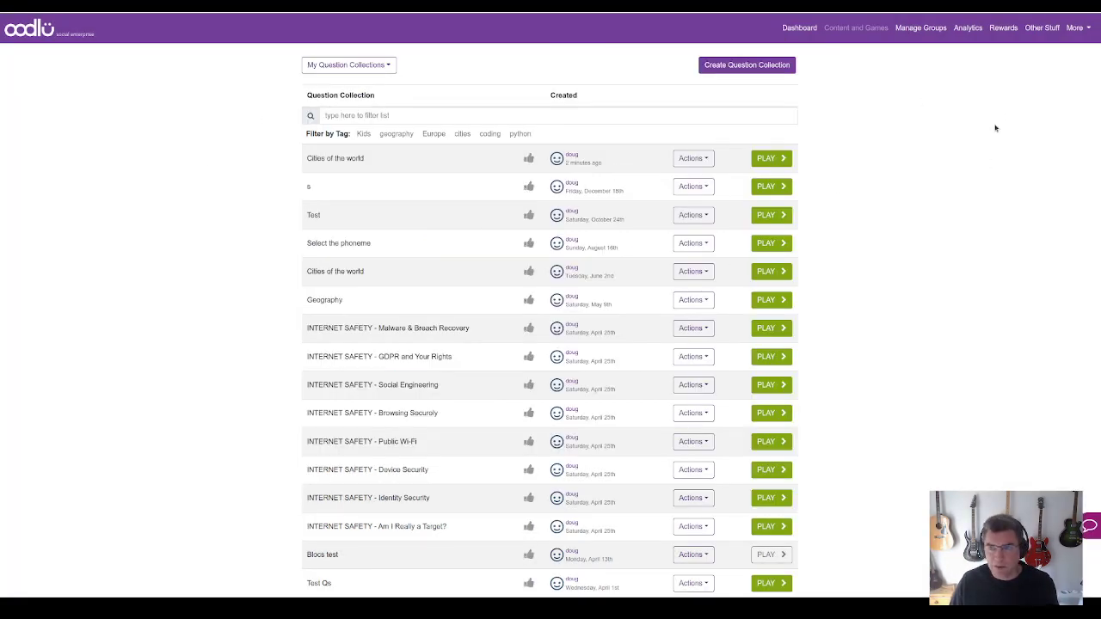
View the analytics for all groups, check the strugglers group, and examine the student performance summary for Class 4B.
left_click(973, 28)
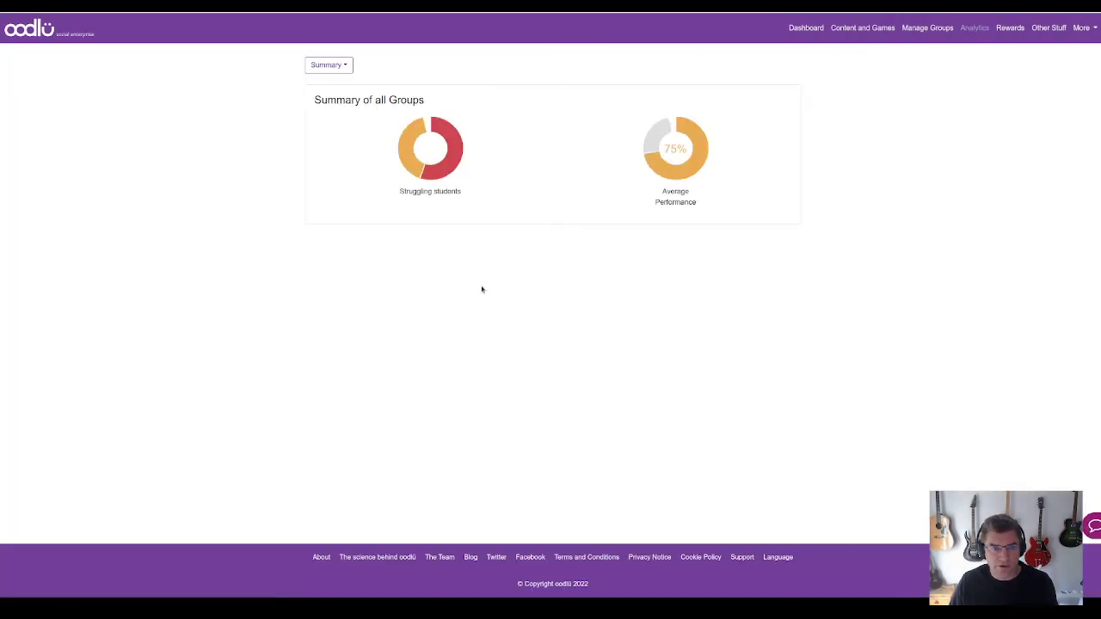
left_click(320, 65)
left_click(335, 142)
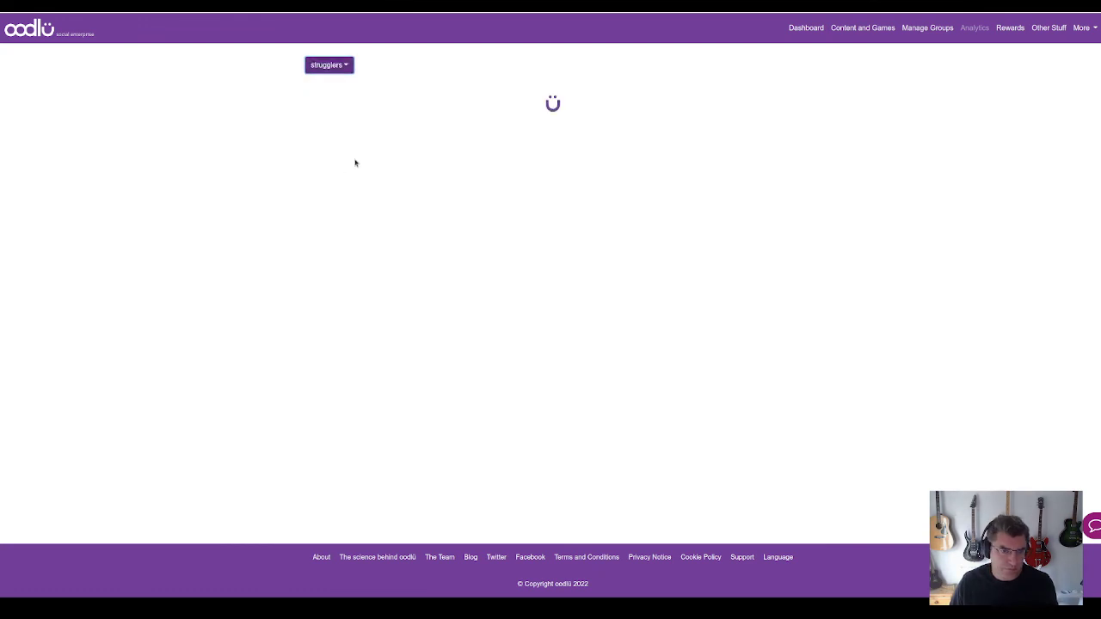
left_click(333, 67)
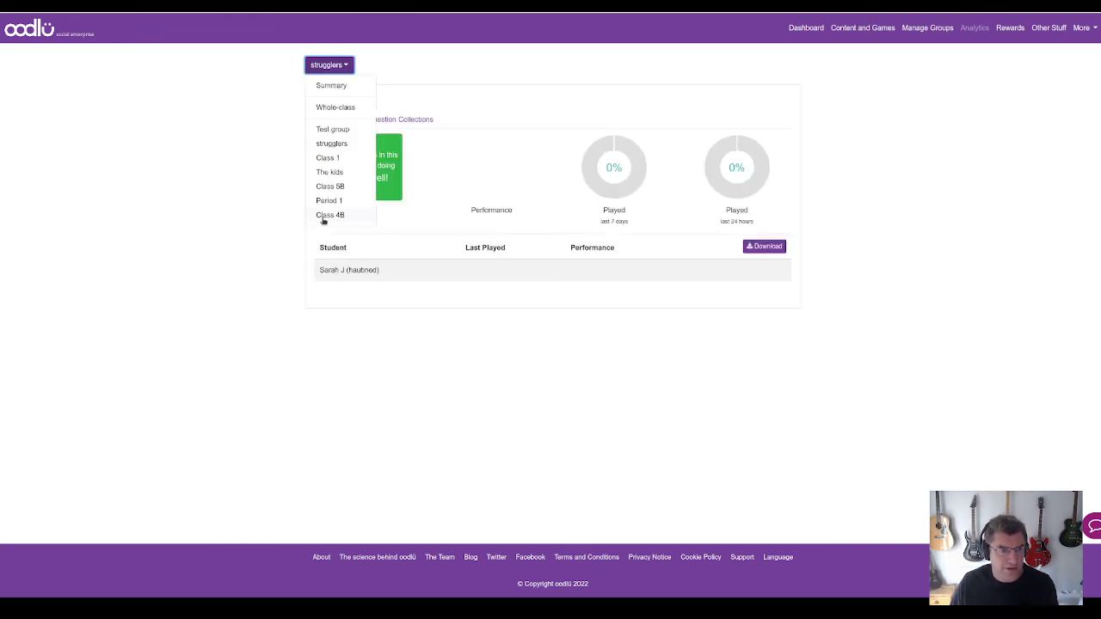
left_click(331, 215)
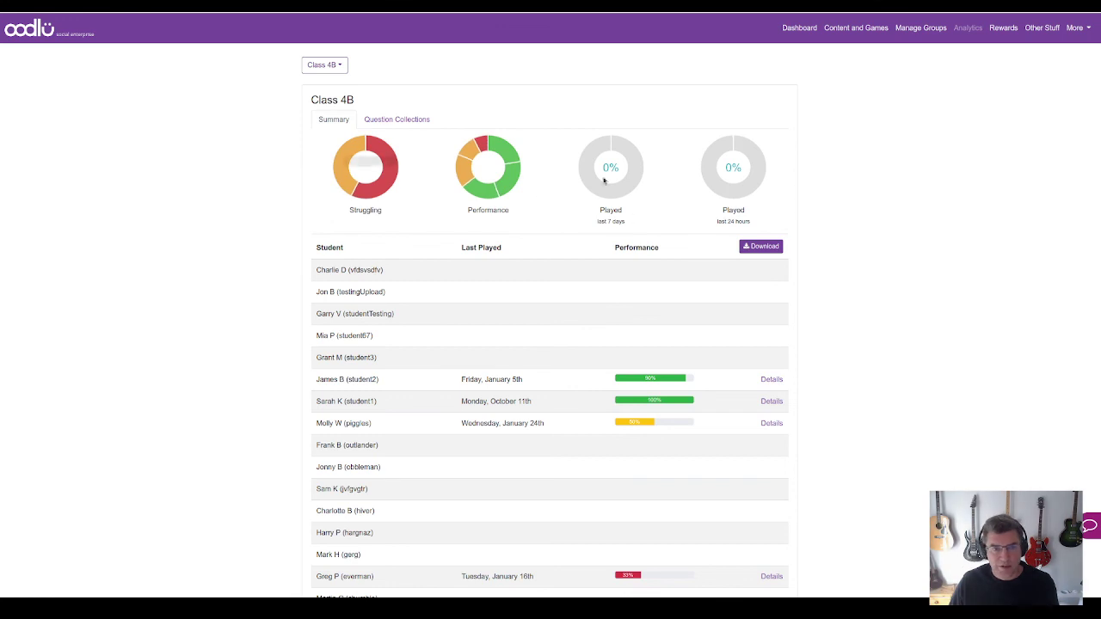